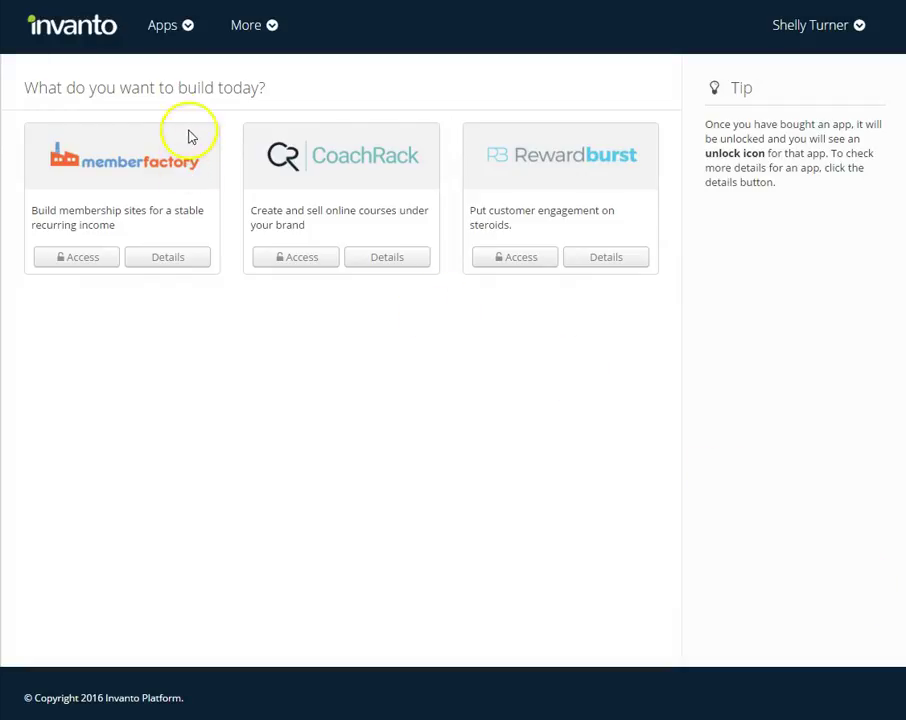
Step: Access Member Factory and open the Add Member form for the first membership site
left_click(94, 257)
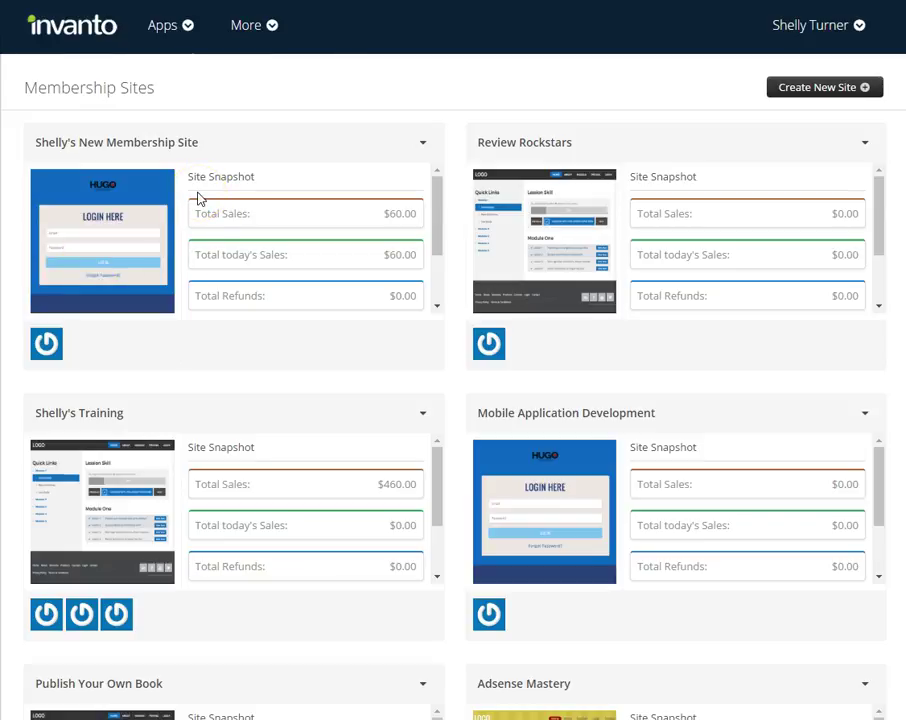
left_click(424, 146)
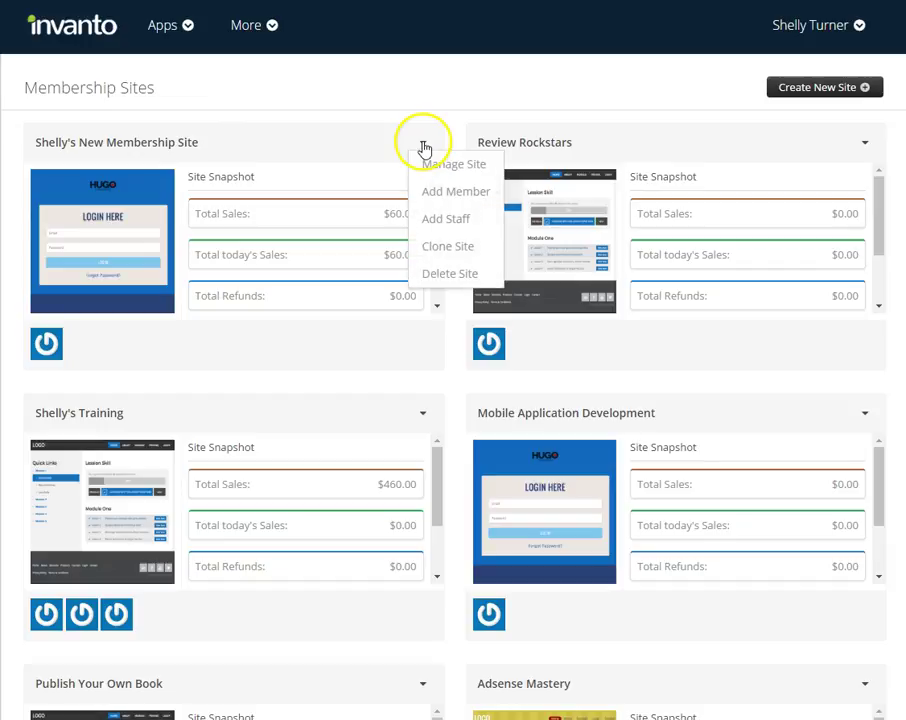
left_click(441, 195)
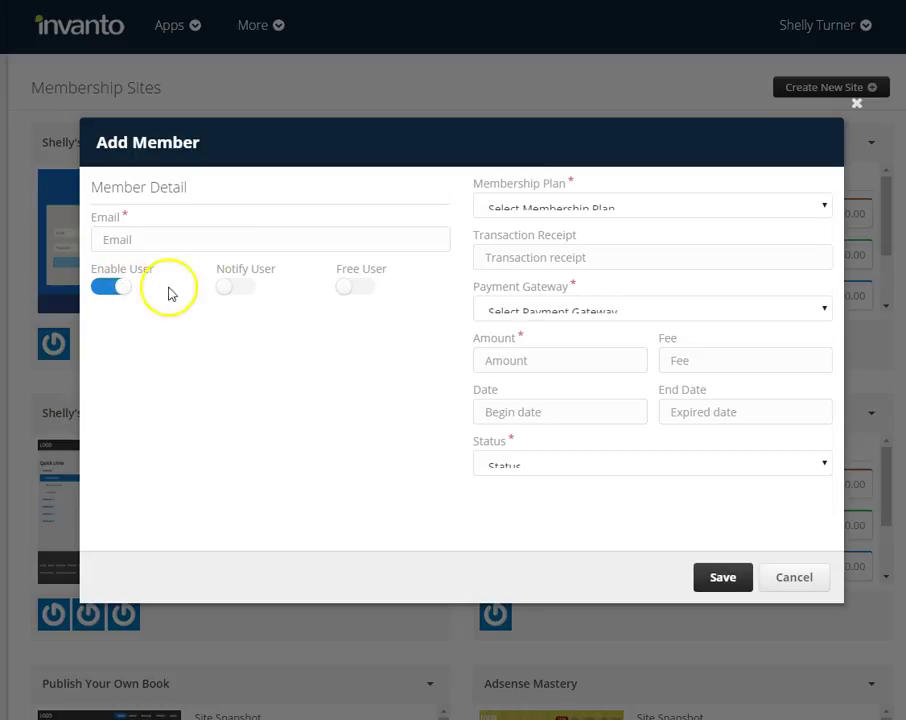
Step: Examine the Add Member form's free user toggle, membership plan choices, transaction receipt field and payment gateway options
left_click(340, 290)
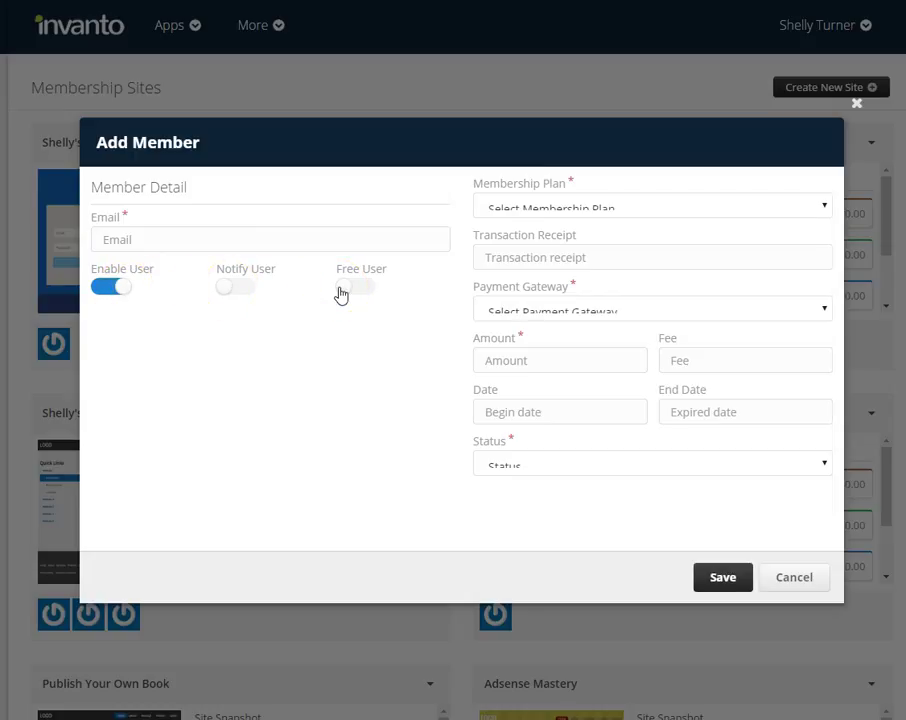
left_click(542, 208)
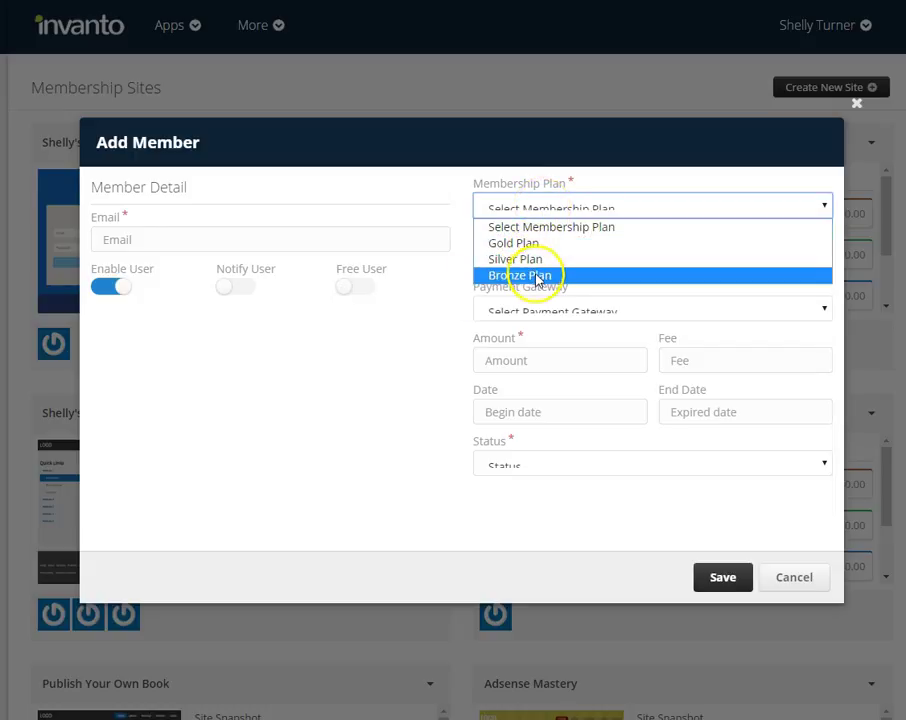
left_click(542, 212)
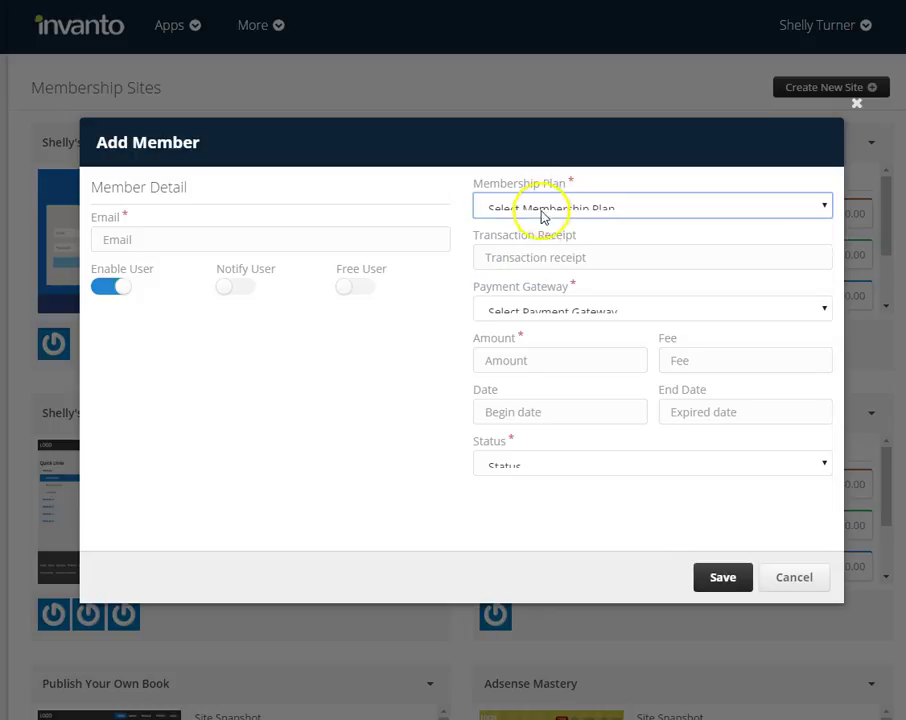
left_click(531, 257)
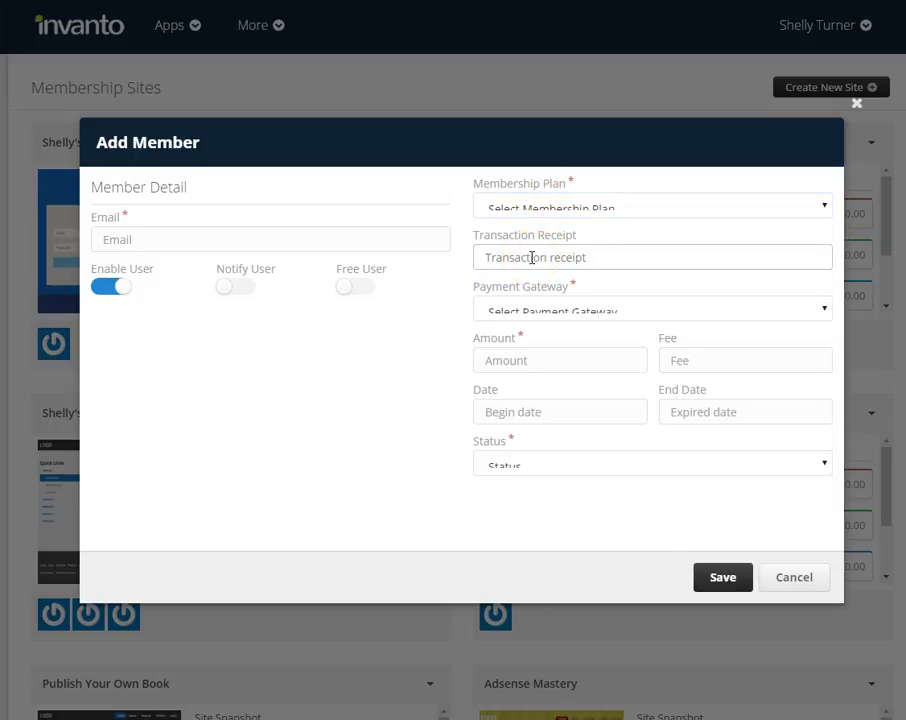
left_click(545, 311)
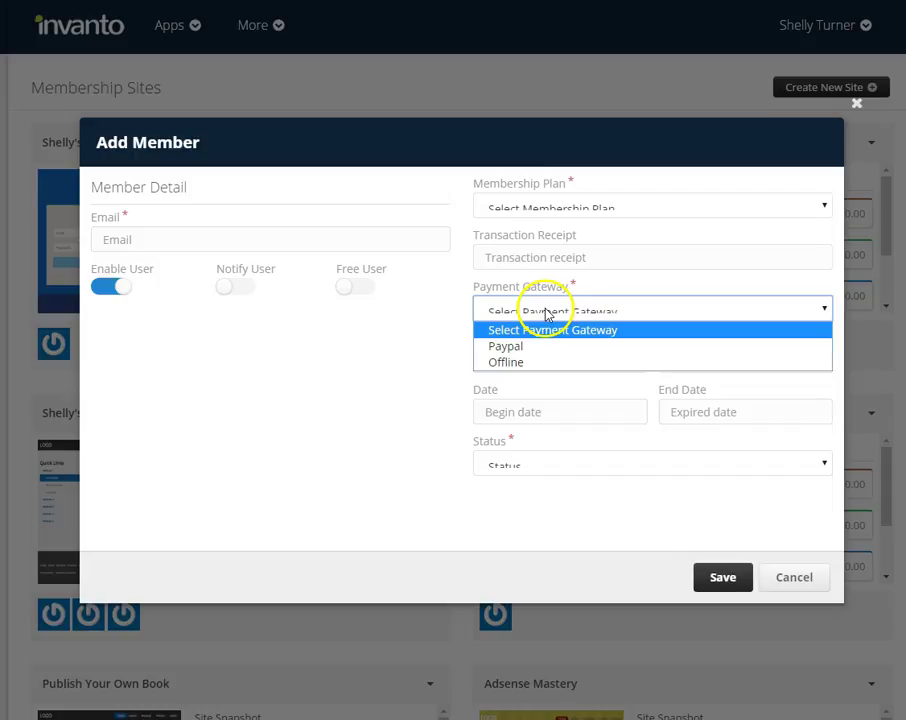
left_click(513, 364)
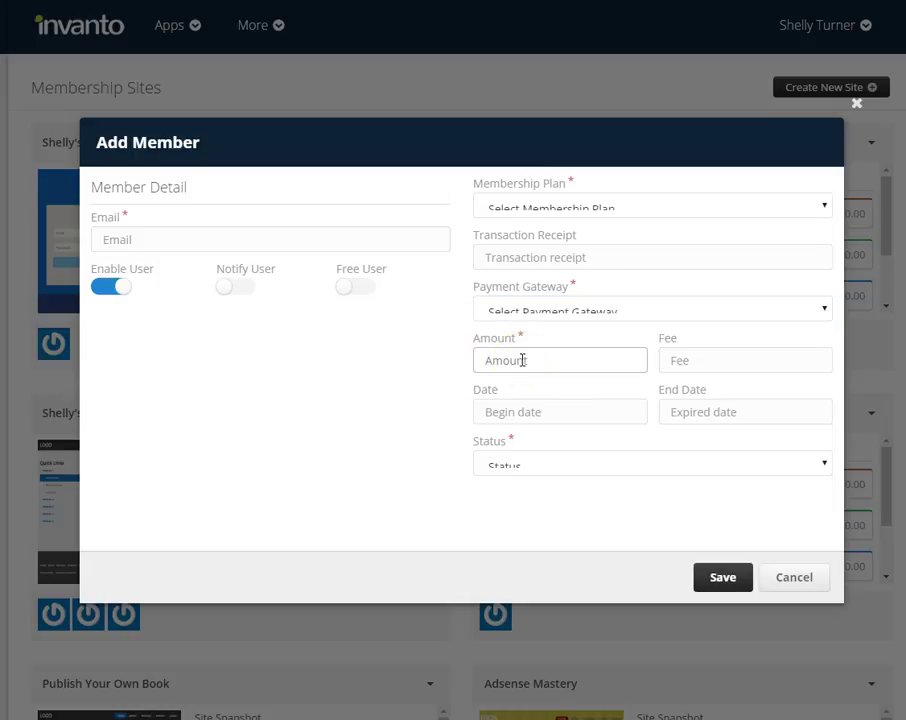
Step: Examine the form's fee, begin date, end date and status options, and cancel adding the member
left_click(727, 355)
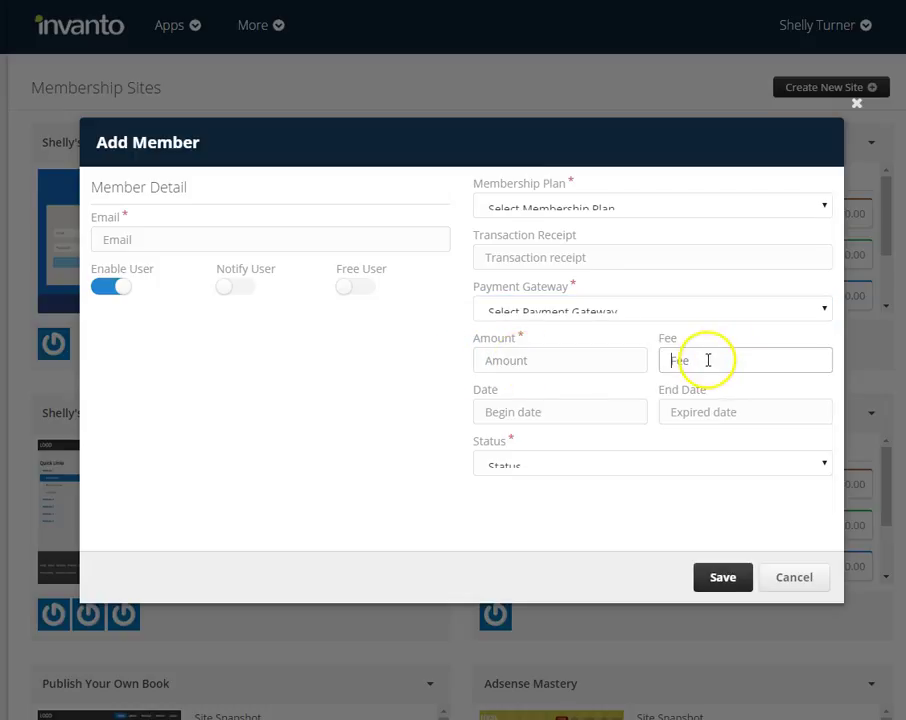
left_click(543, 414)
left_click(698, 415)
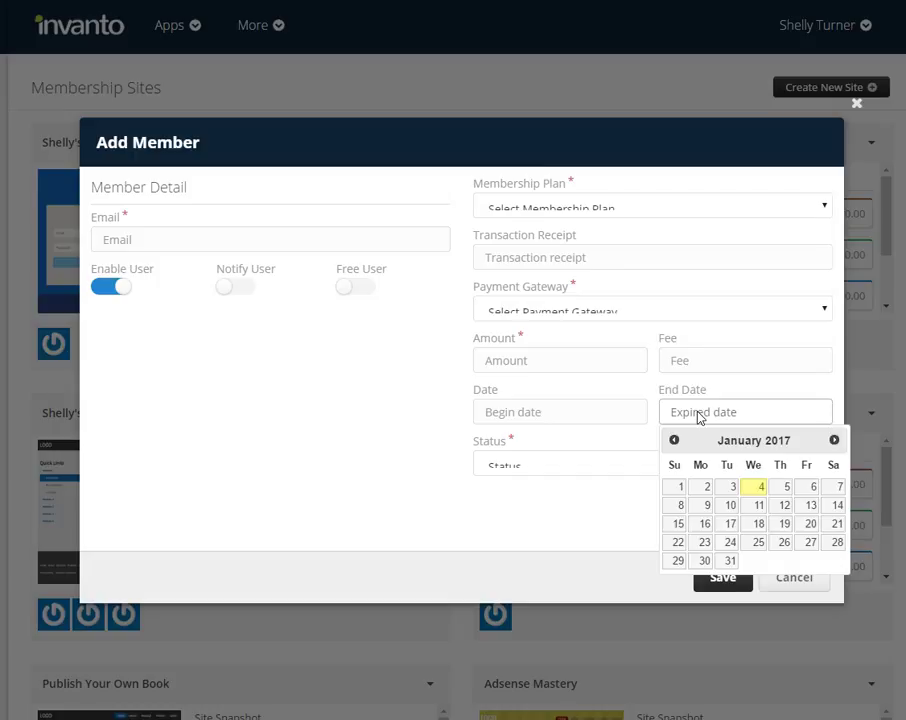
left_click(555, 467)
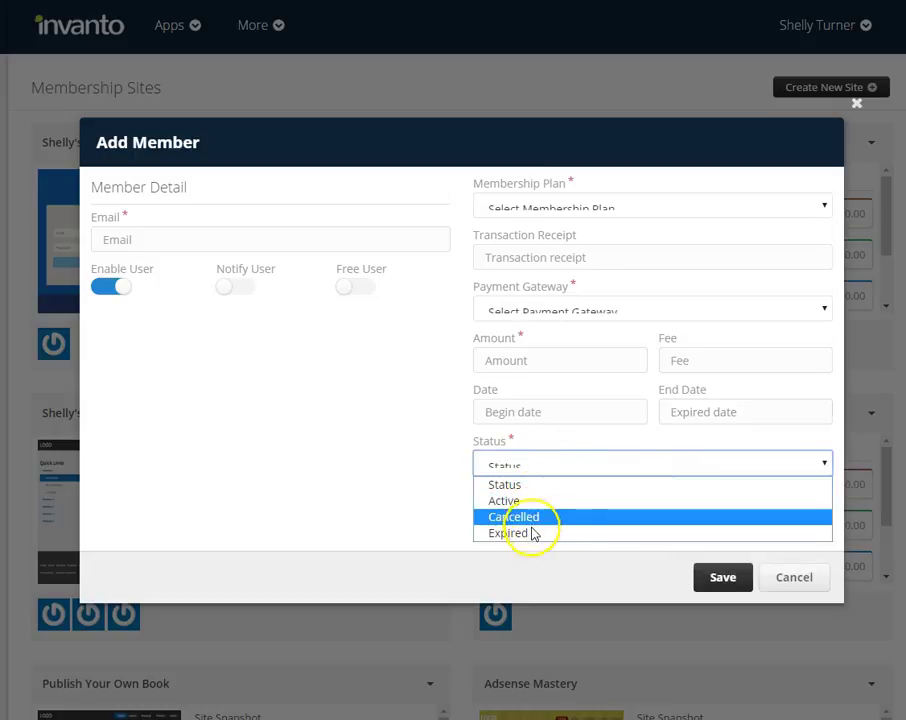
left_click(796, 578)
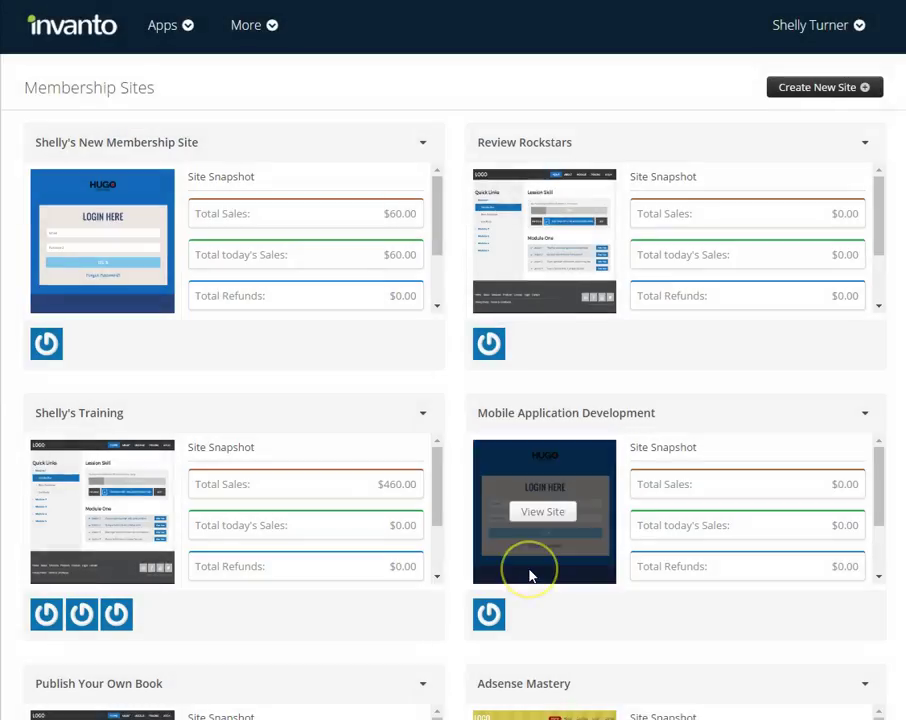
Step: Manage the first membership site and review every column of its members list
left_click(424, 146)
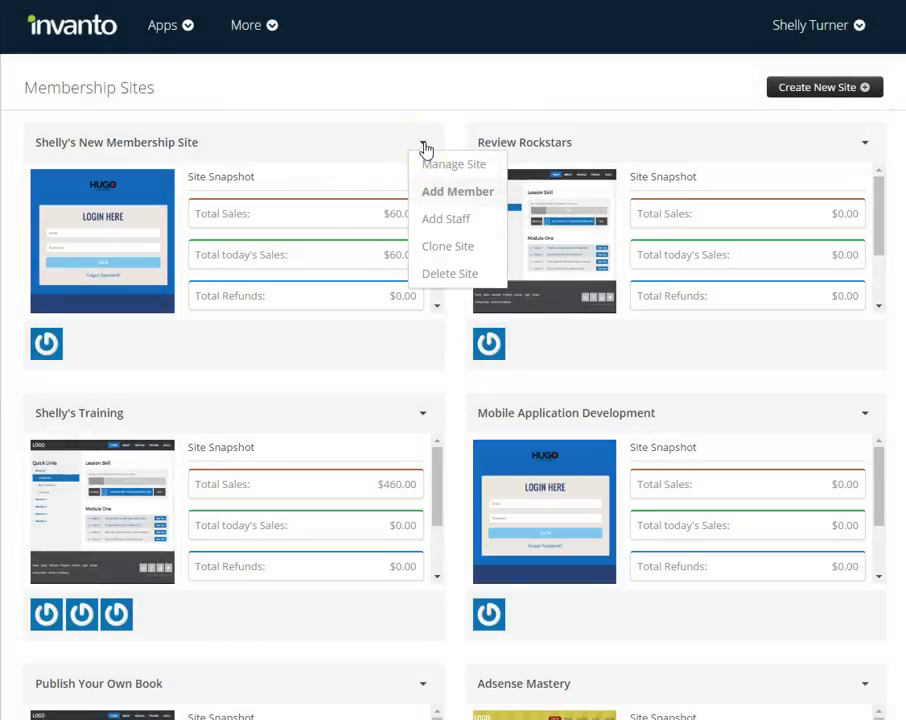
left_click(451, 168)
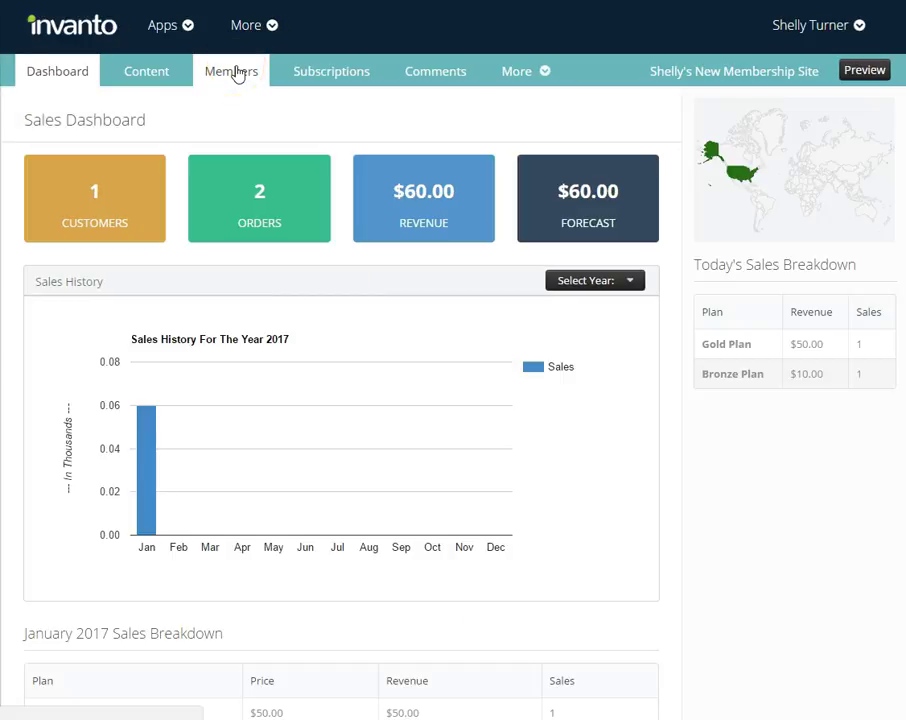
left_click(236, 72)
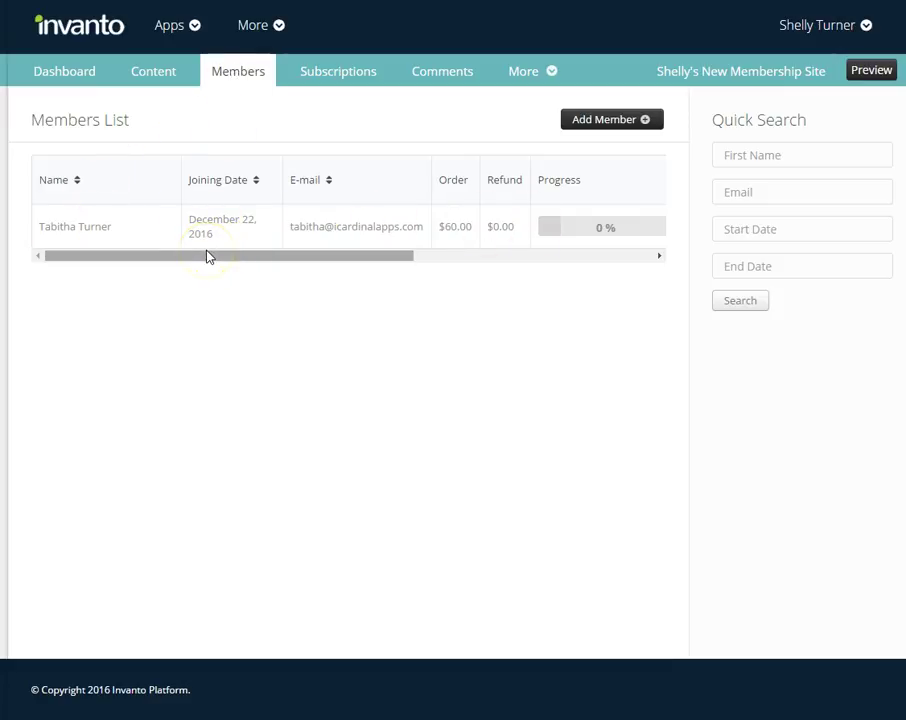
left_click(82, 228)
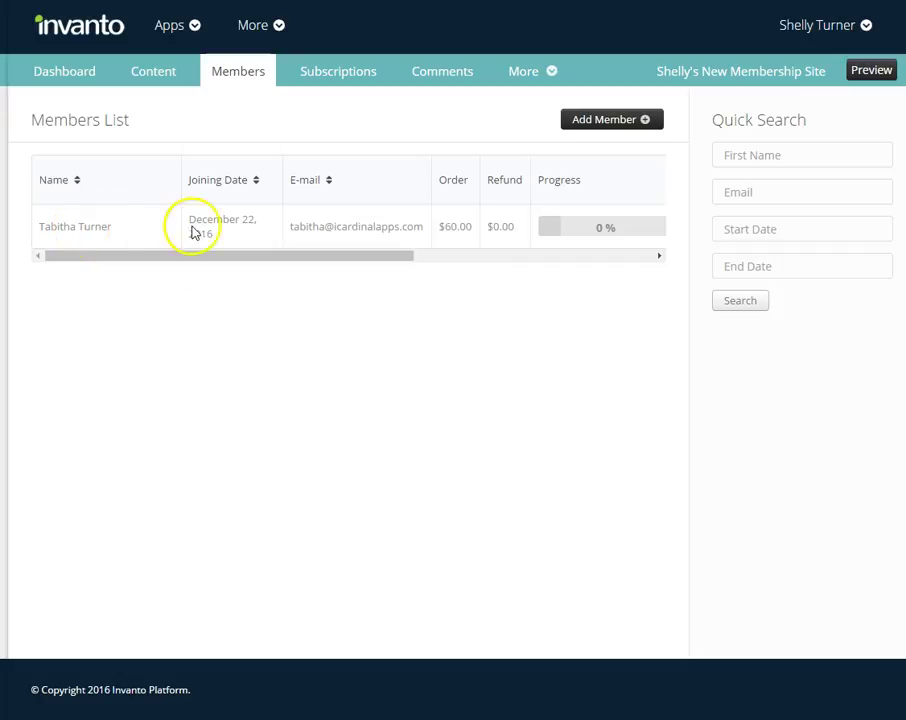
left_click_drag(342, 255, 505, 259)
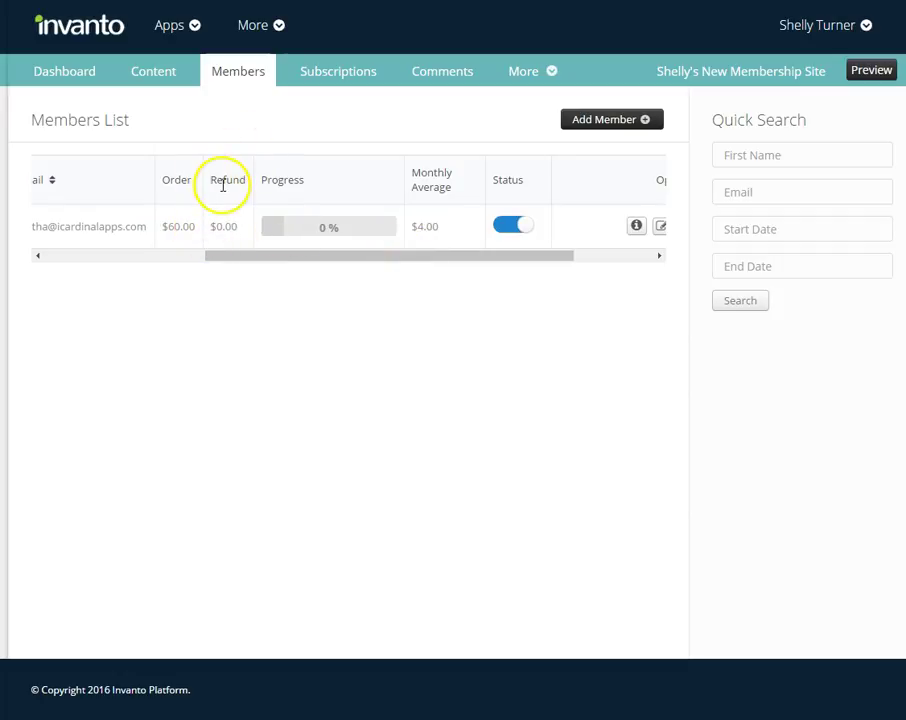
left_click_drag(362, 259, 443, 263)
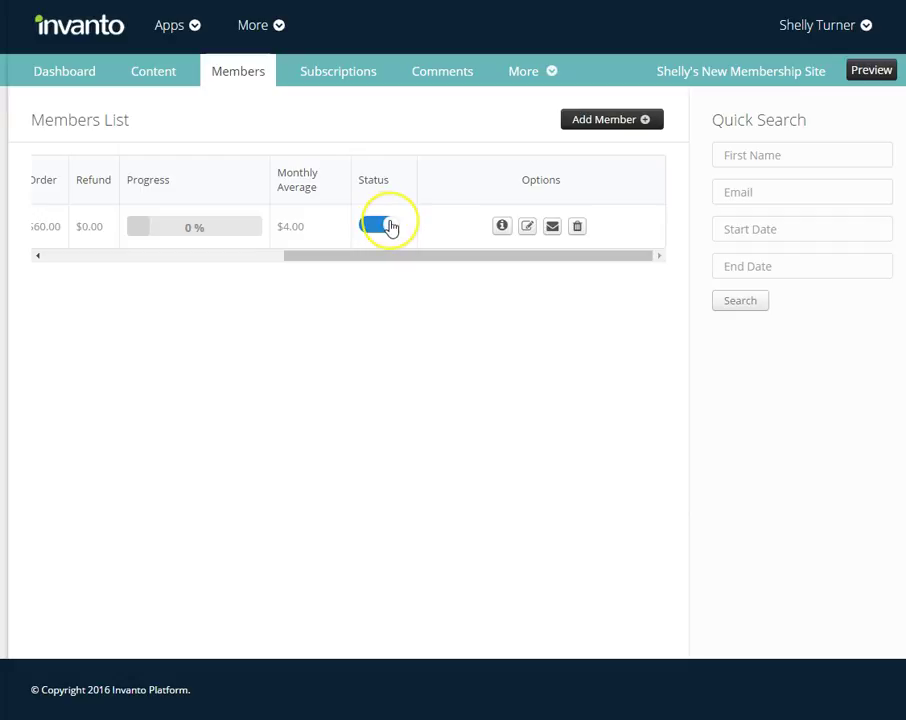
Step: View the listed member's details, checking the transactions, progress report and subscriptions
left_click(502, 227)
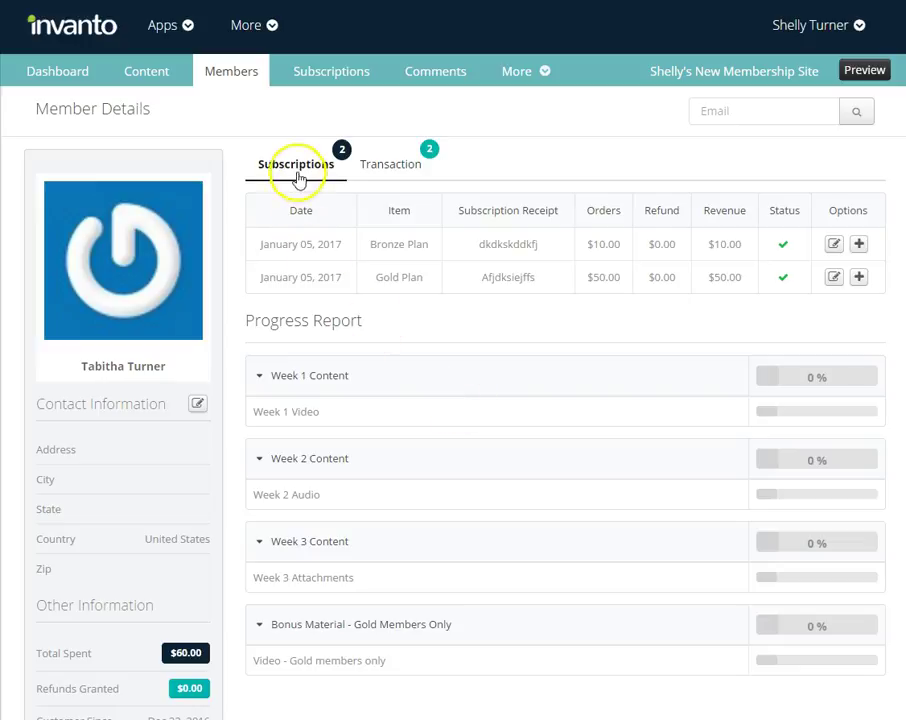
left_click(405, 170)
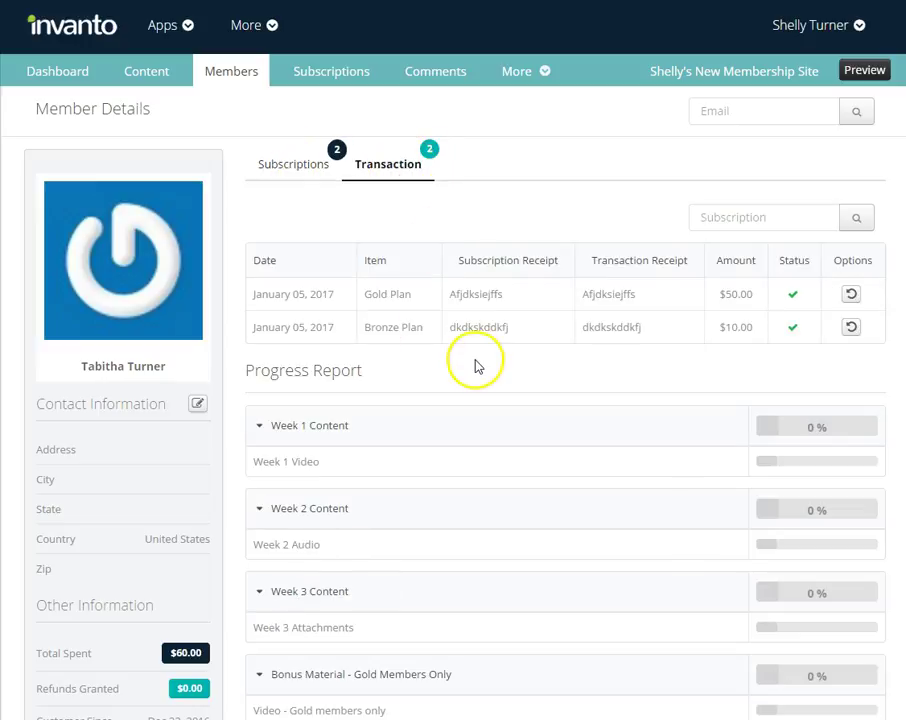
scroll(455, 440, "down", 2)
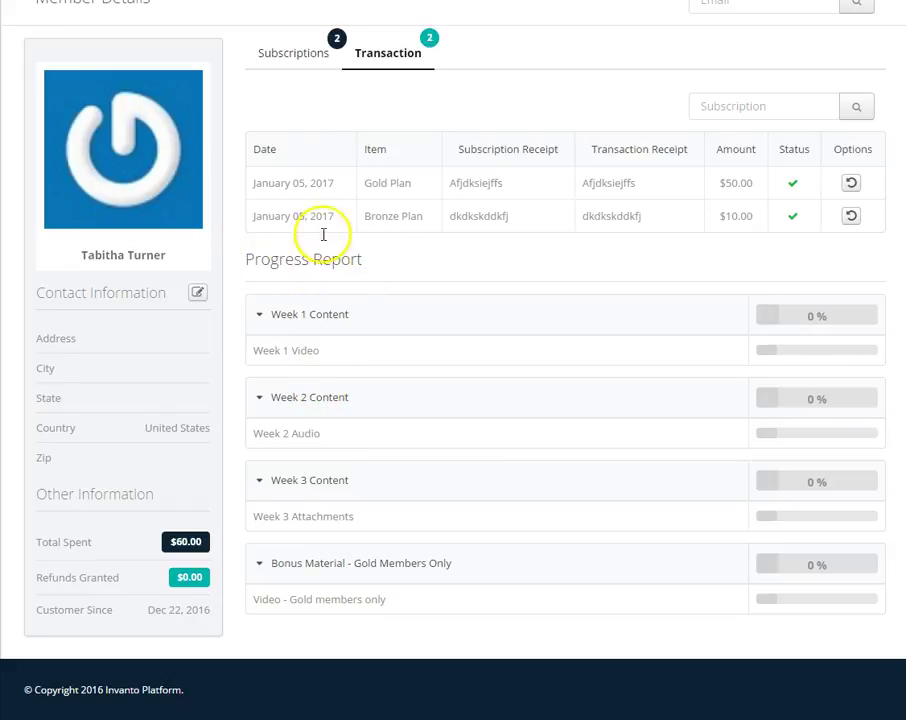
left_click(293, 55)
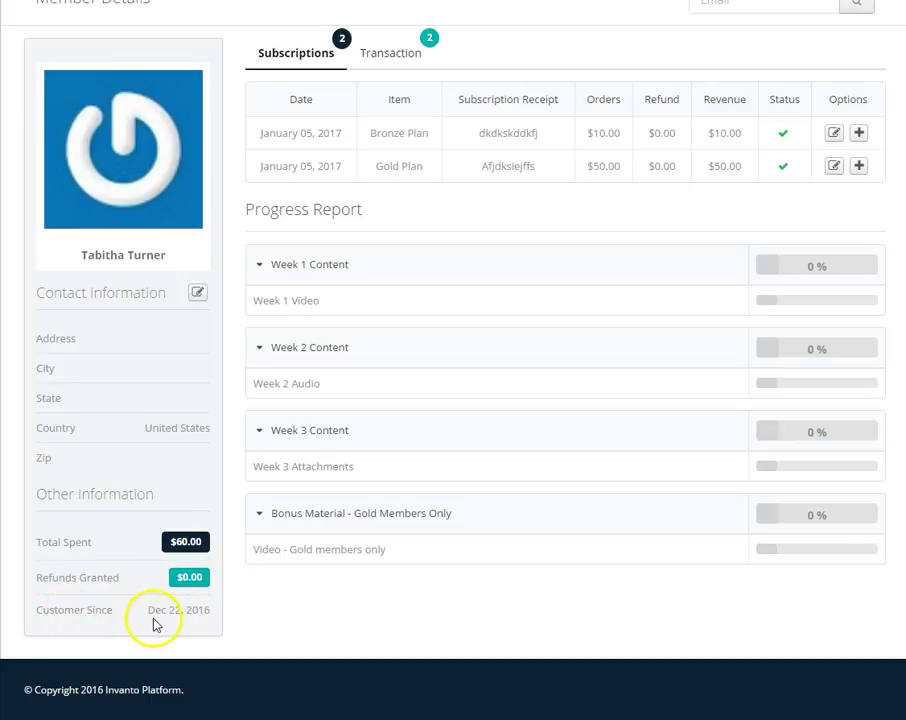
scroll(405, 560, "up", 1)
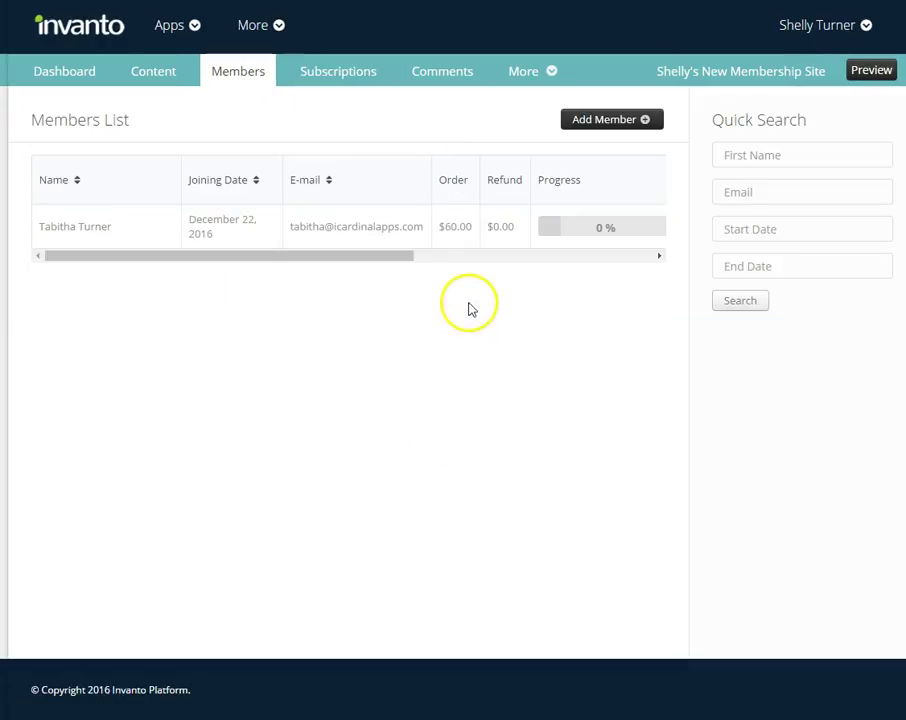
Step: Open the listed member's record for editing from the members list
left_click_drag(382, 265, 657, 257)
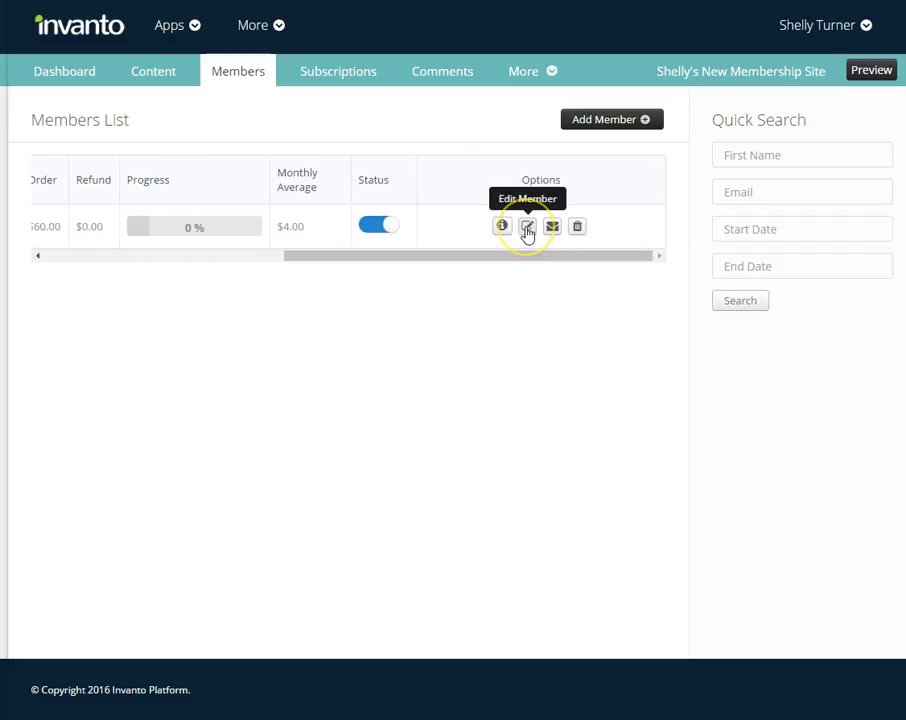
left_click(527, 227)
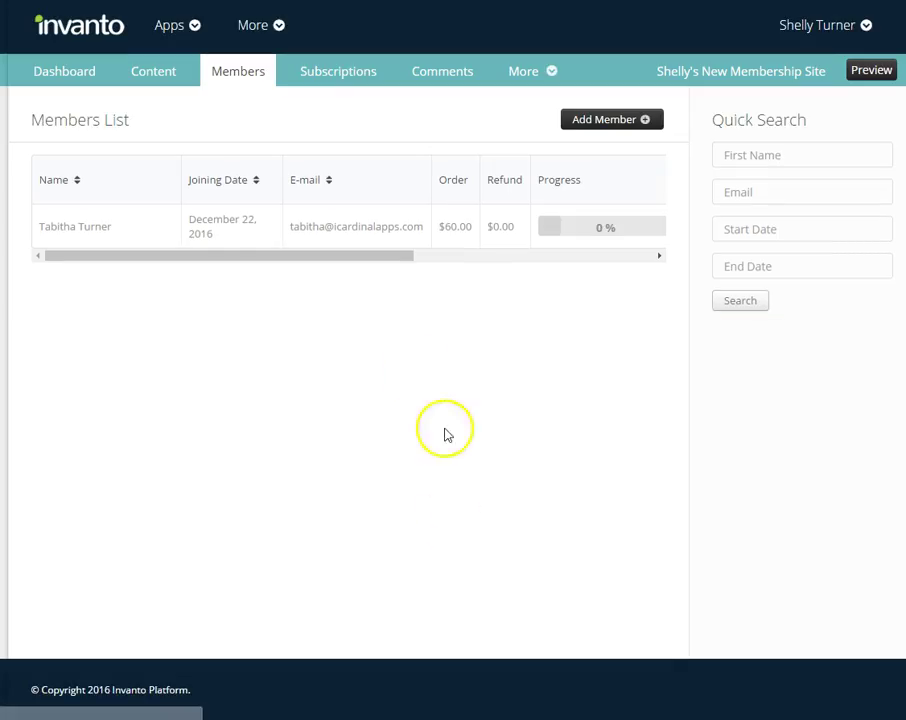
Step: Open the Email Member message, inspect its {email_address} and {user_password} placeholders, and cancel it without sending
left_click_drag(372, 258, 645, 255)
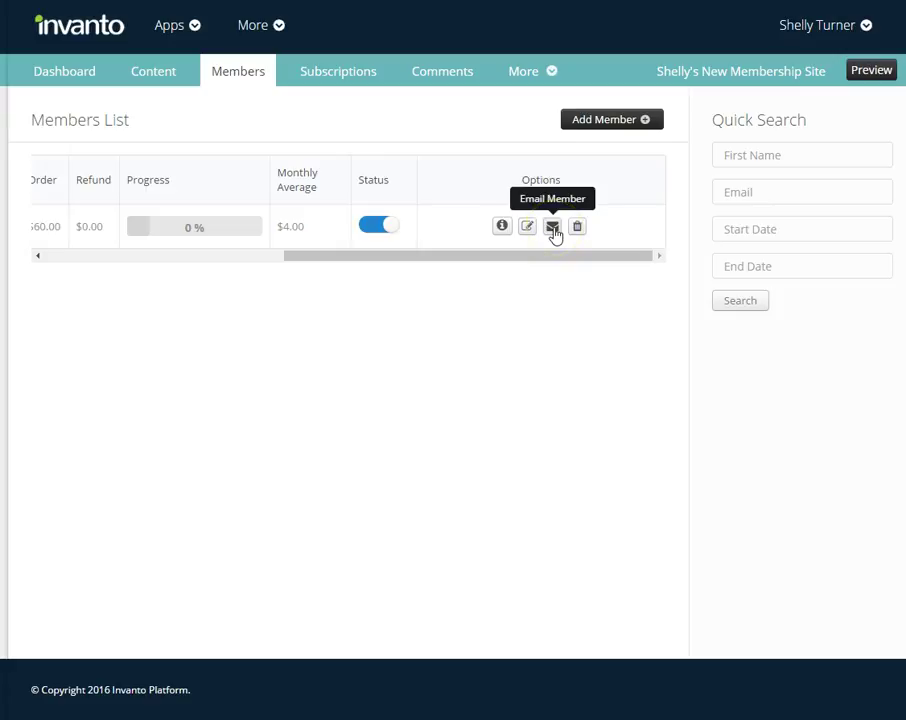
left_click(553, 228)
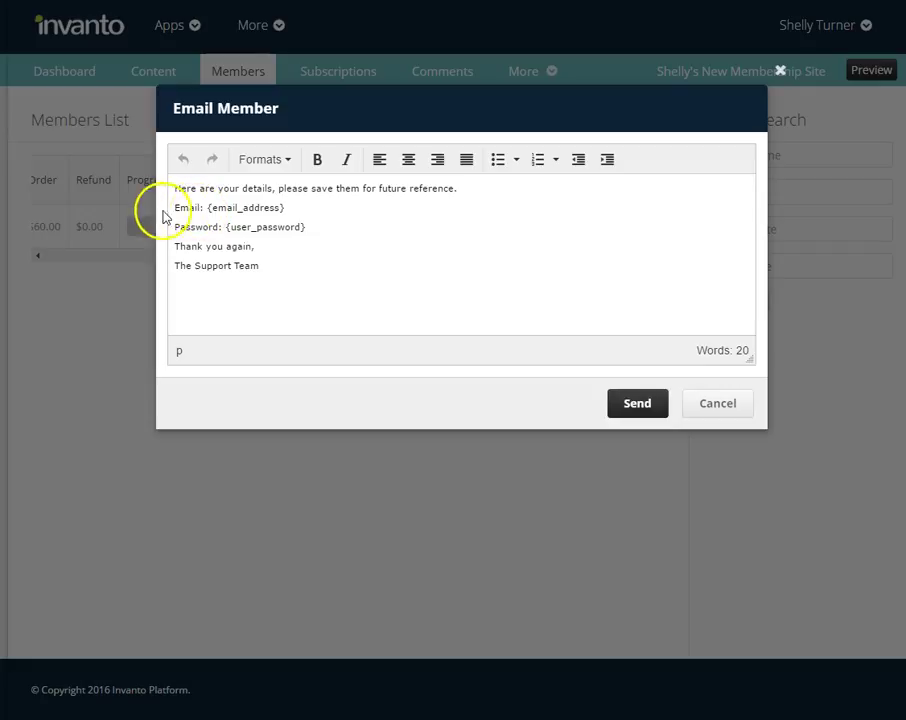
left_click_drag(288, 207, 207, 208)
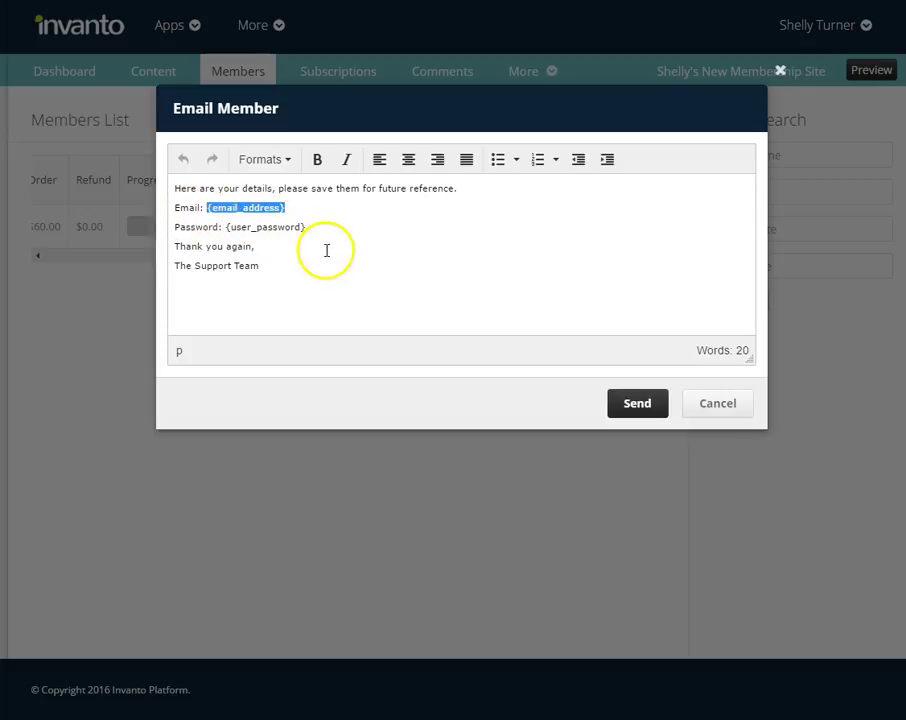
left_click_drag(309, 227, 222, 226)
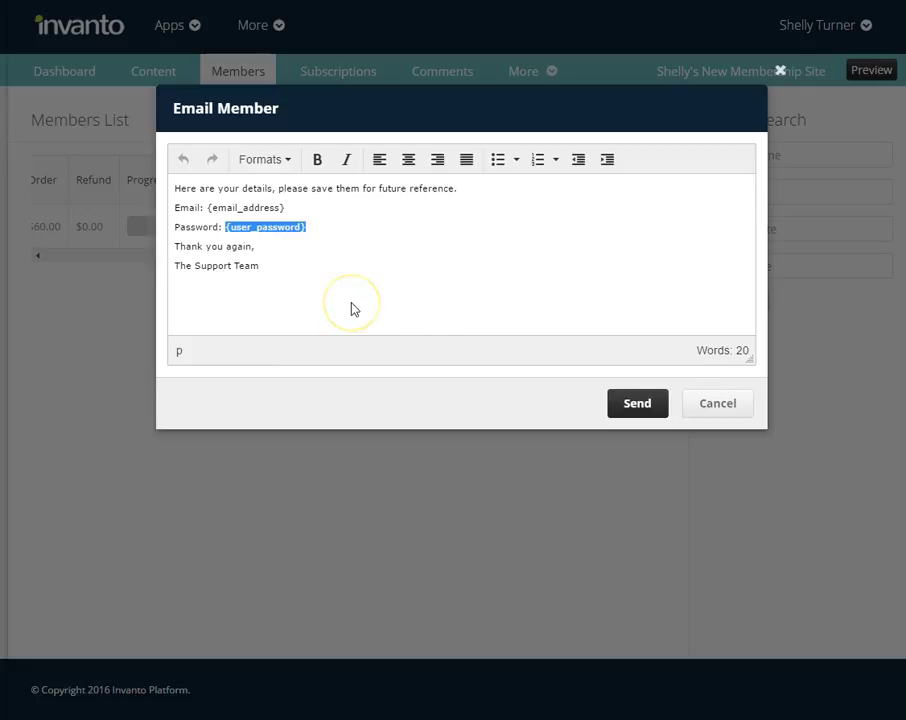
left_click(711, 403)
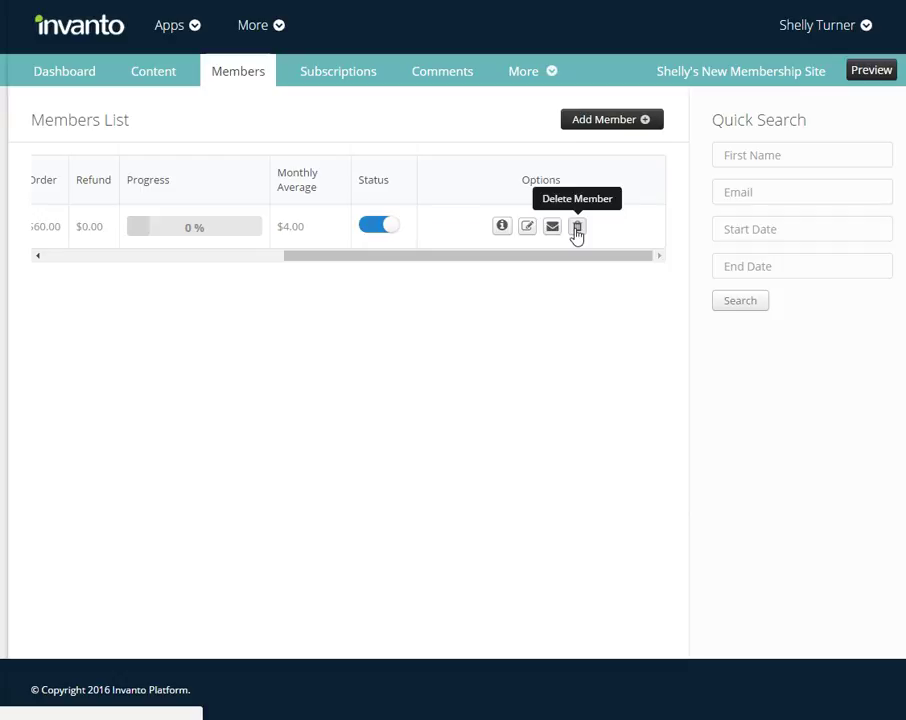
Step: Disable the listed member's status and enable it again
left_click(388, 231)
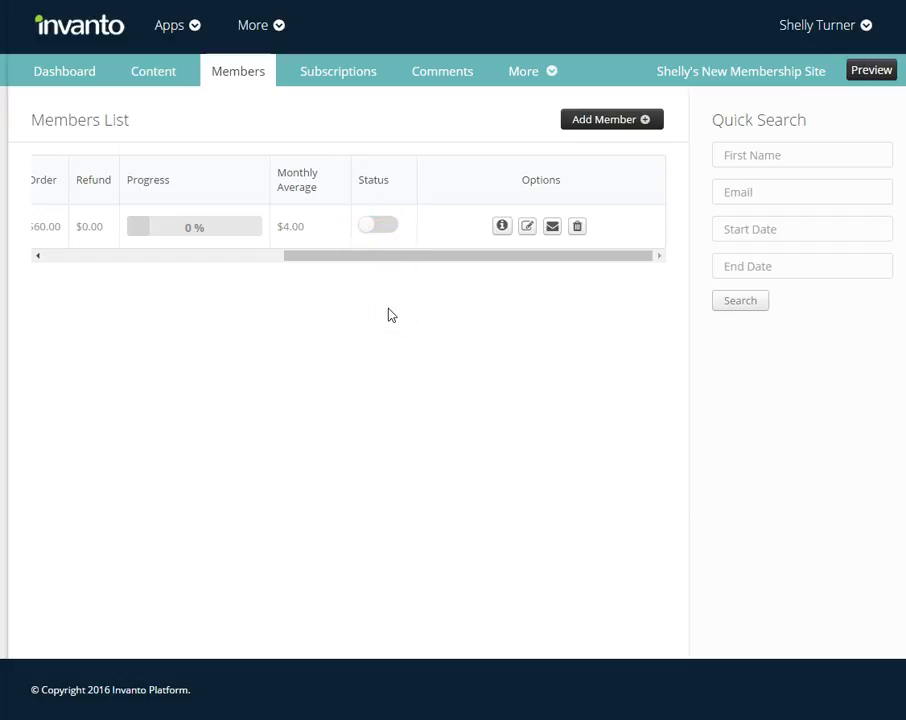
left_click(577, 228)
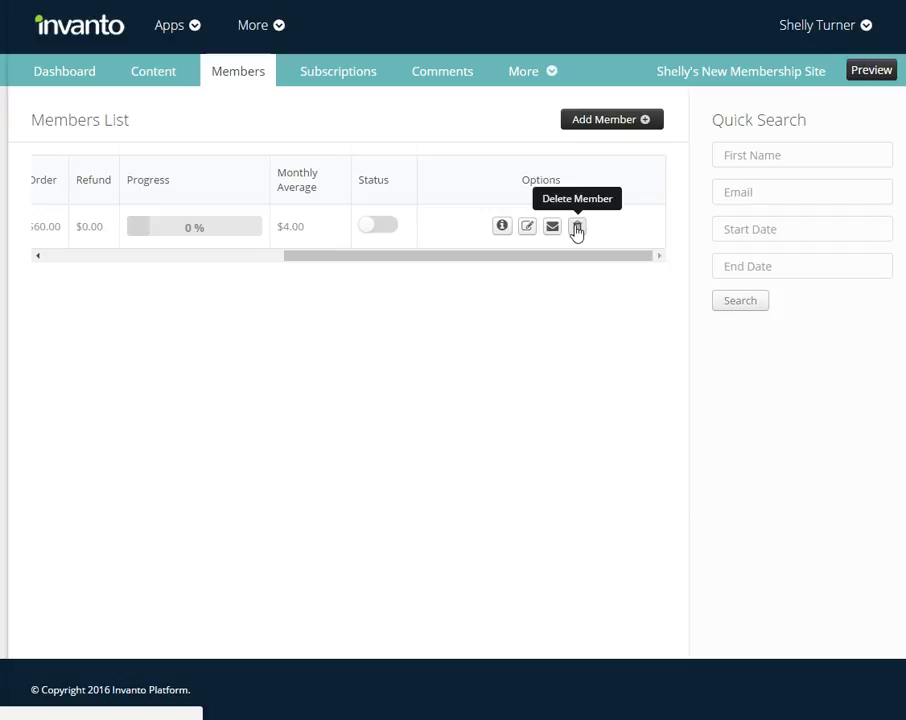
left_click(378, 226)
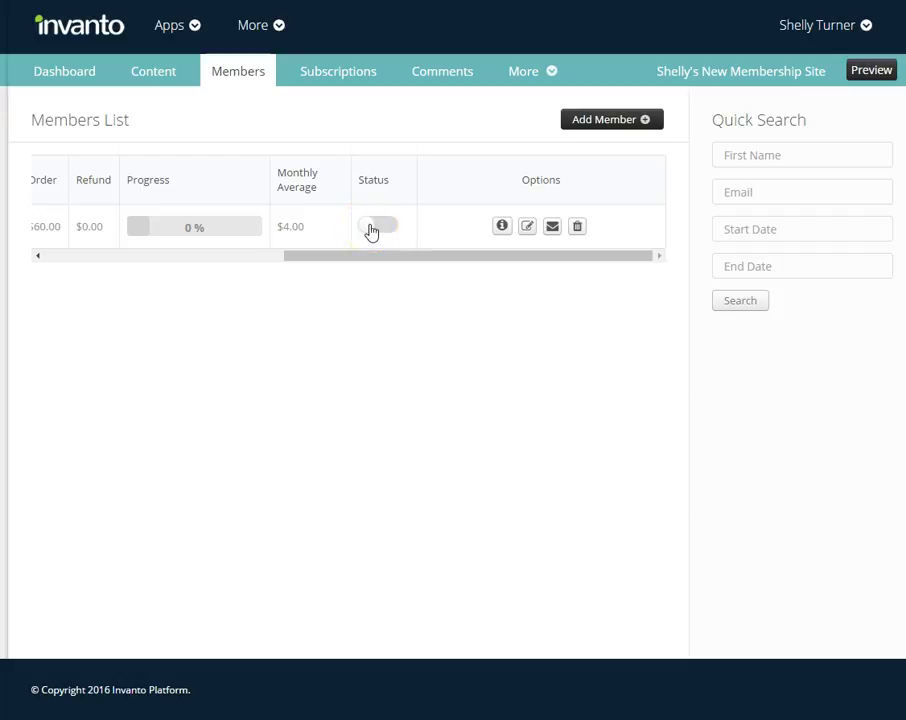
left_click(371, 228)
Step: Open the Add Member form from the members list and cancel it
left_click(609, 121)
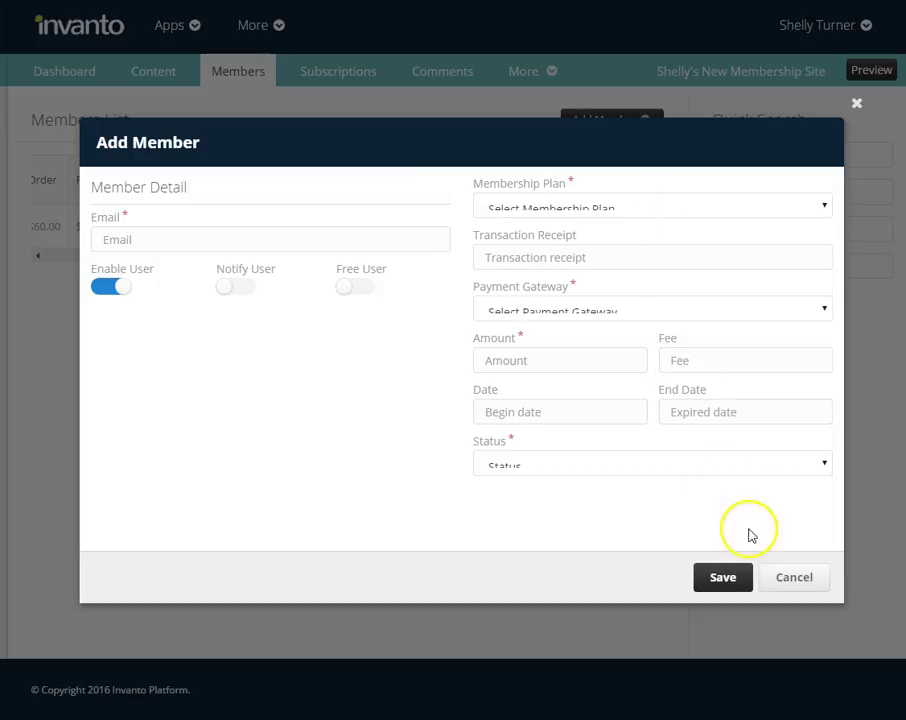
left_click(790, 586)
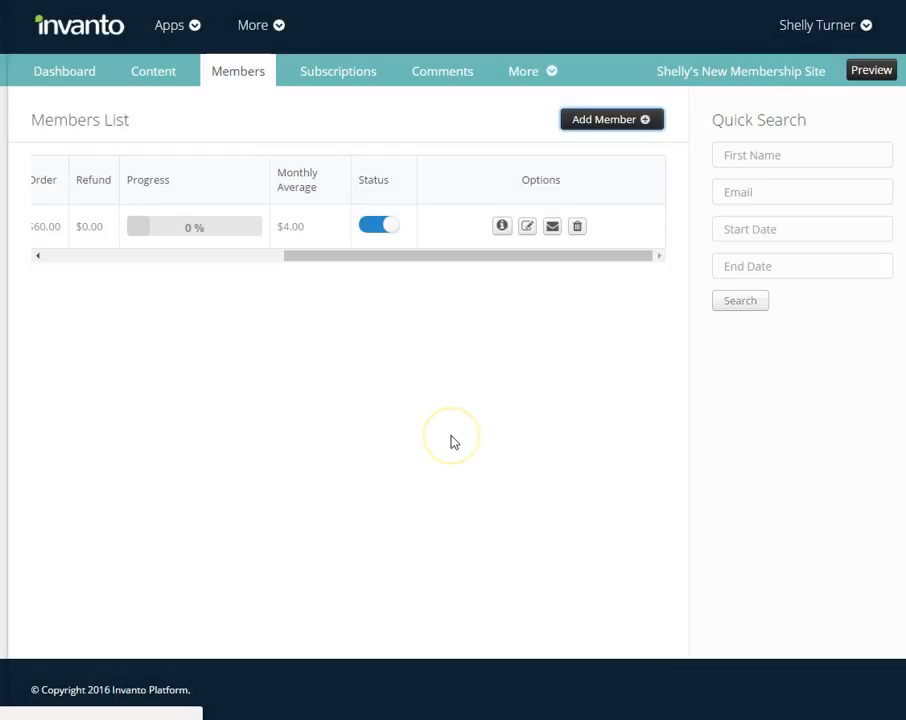